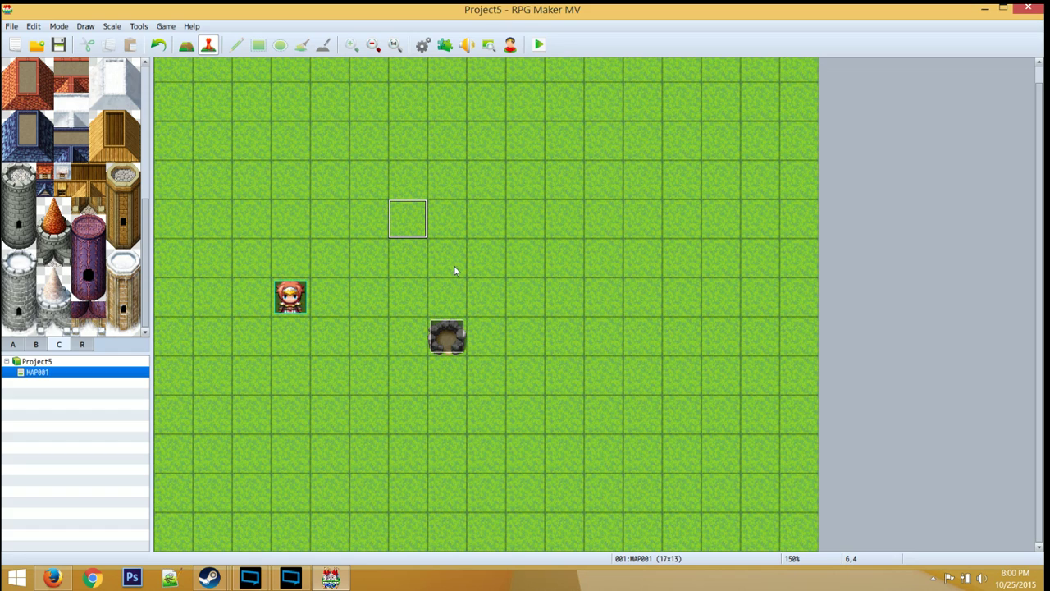
Create event EV002 on the empty tile and browse the Actor3 sheet in its image picker
{"action": "double_click", "coordinate": [403, 215]}
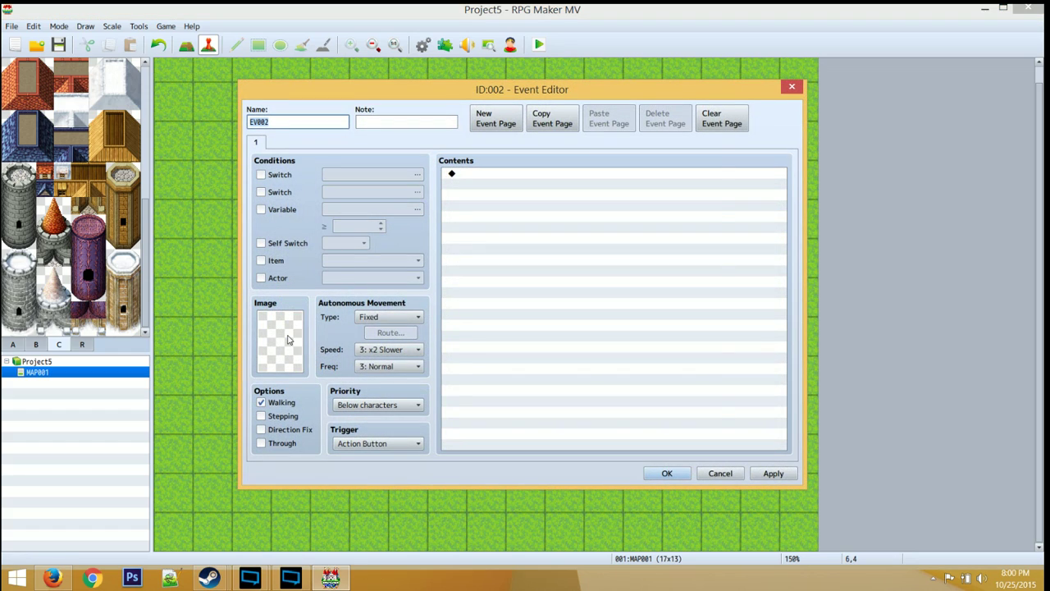
{"action": "double_click", "coordinate": [287, 334]}
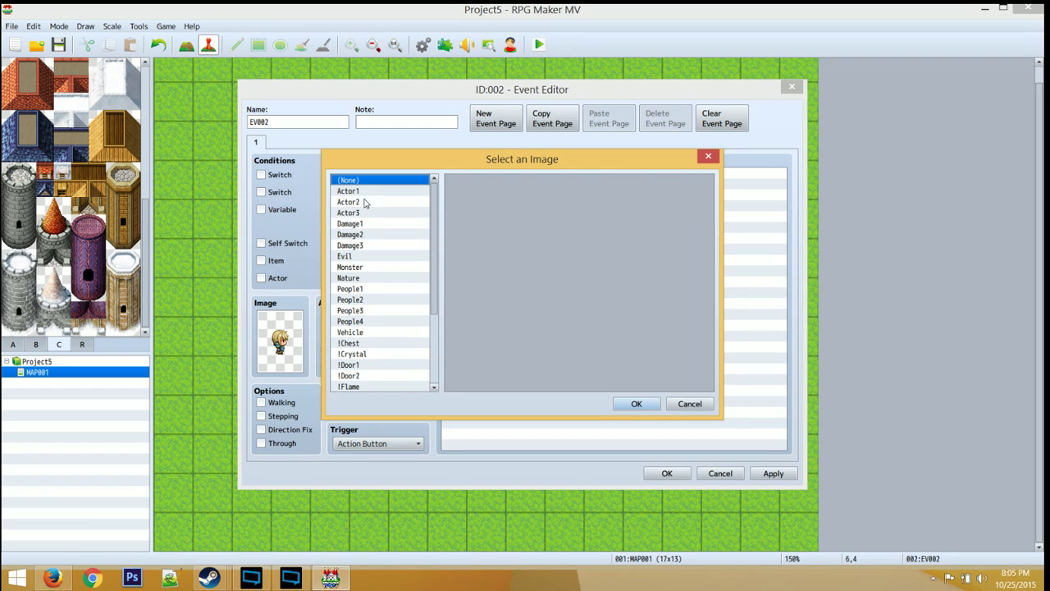
{"action": "left_click", "coordinate": [362, 213]}
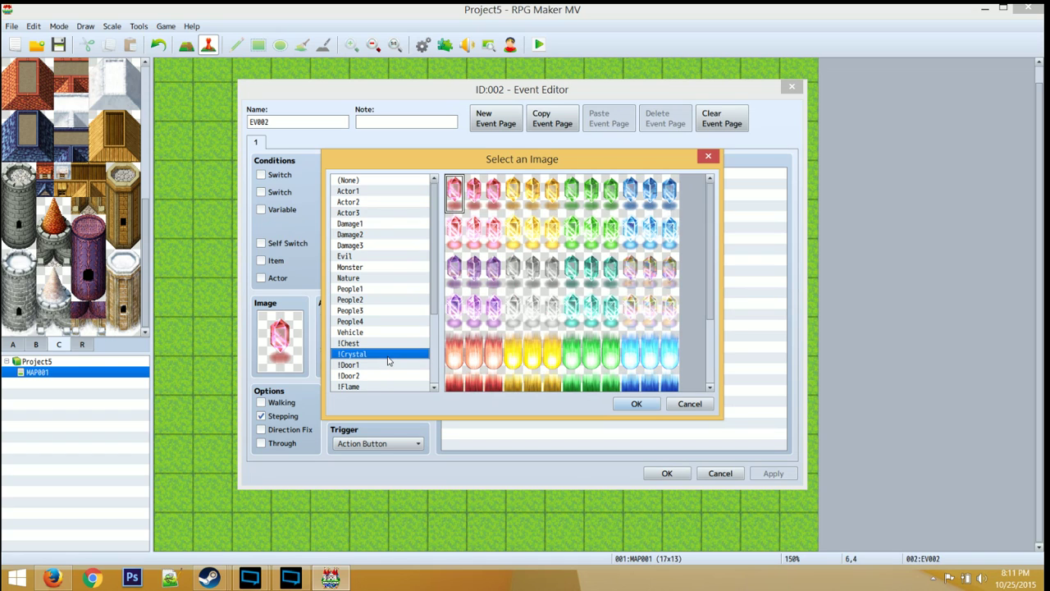
Pick the purple crystal from the !Crystal sheet, then move the list down to !Door2
{"action": "left_click", "coordinate": [388, 357]}
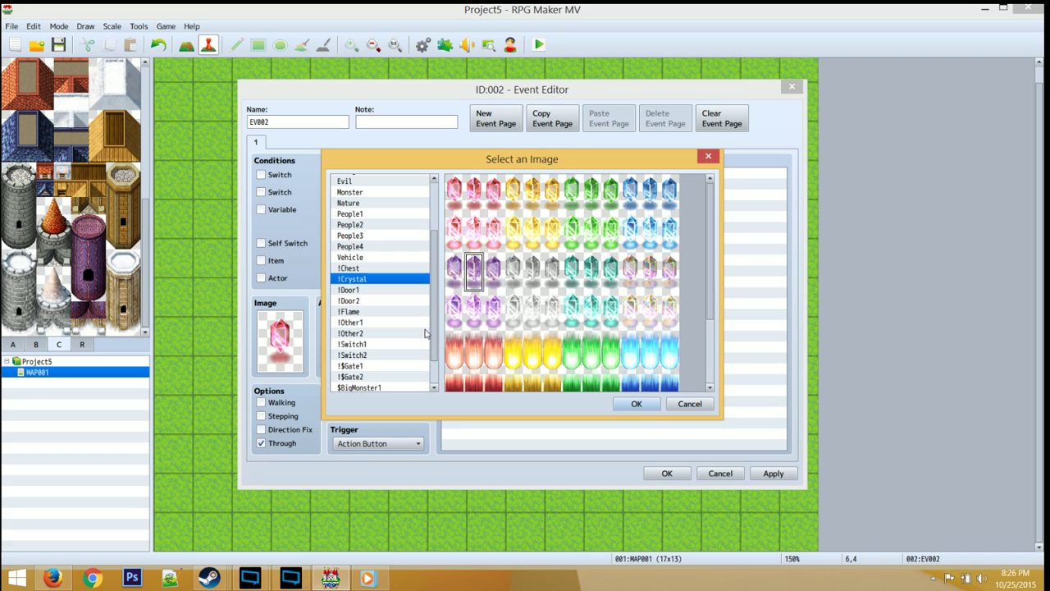
{"action": "left_click", "coordinate": [492, 323]}
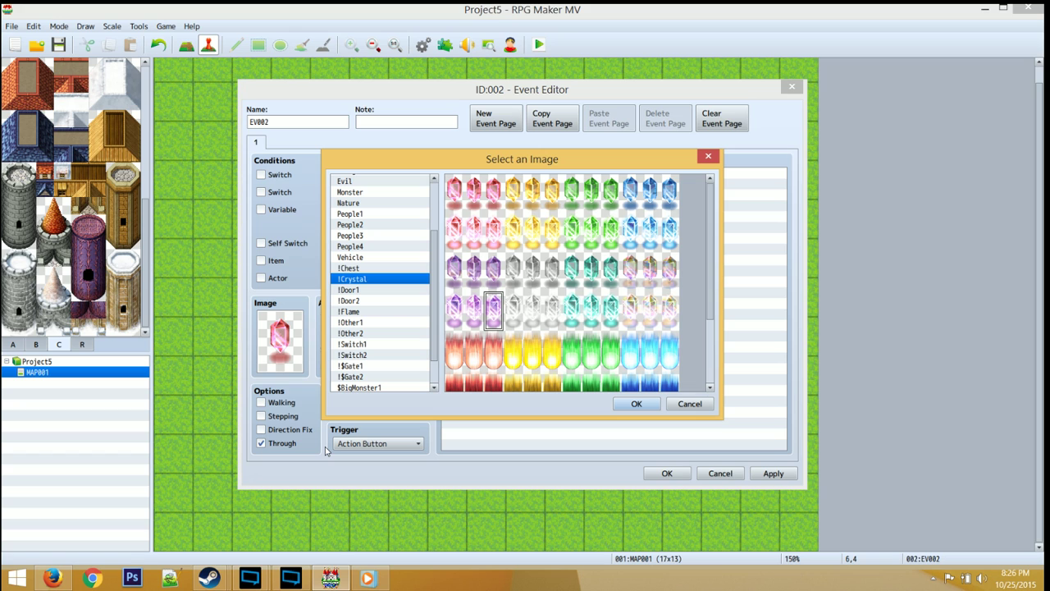
{"action": "key", "text": "Down"}
{"action": "key", "text": "Down"}
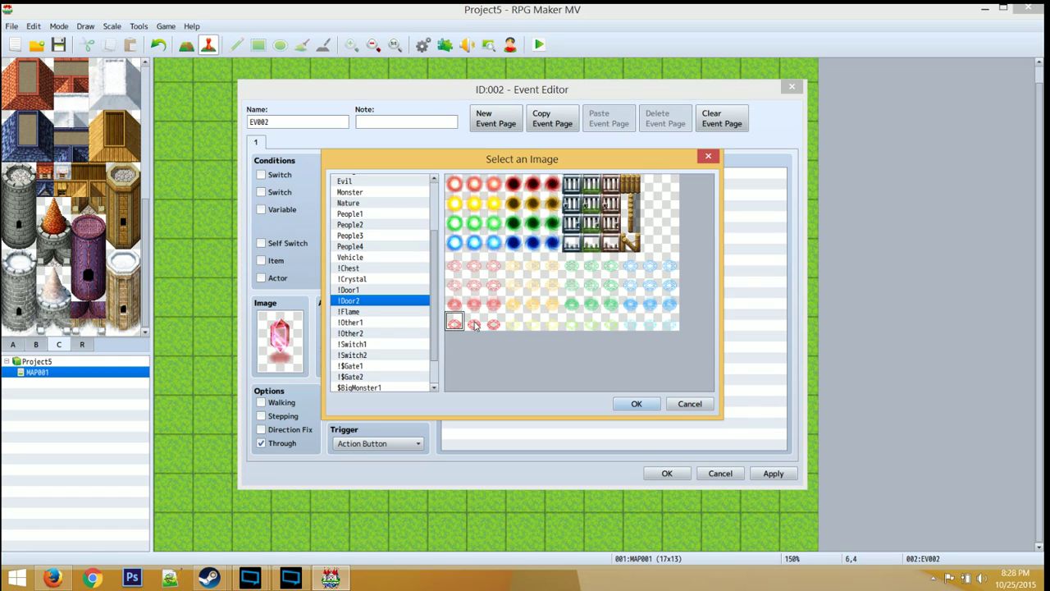
Try several frames in one column of the !Door2 sheet
{"action": "left_click", "coordinate": [475, 320]}
{"action": "left_click", "coordinate": [475, 309]}
{"action": "left_click", "coordinate": [481, 286]}
{"action": "left_click", "coordinate": [477, 267]}
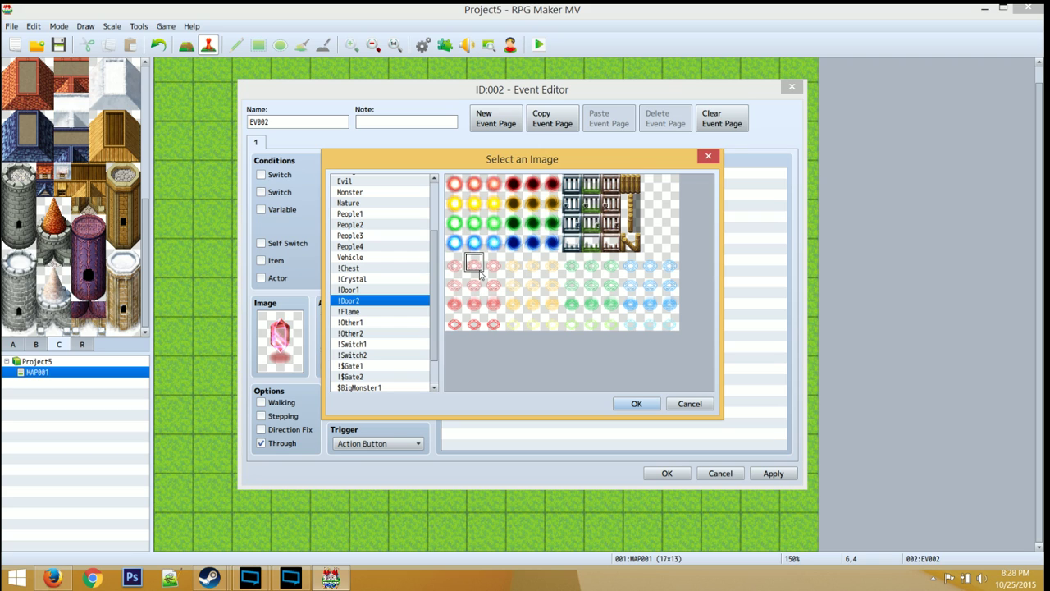
{"action": "left_click", "coordinate": [480, 285]}
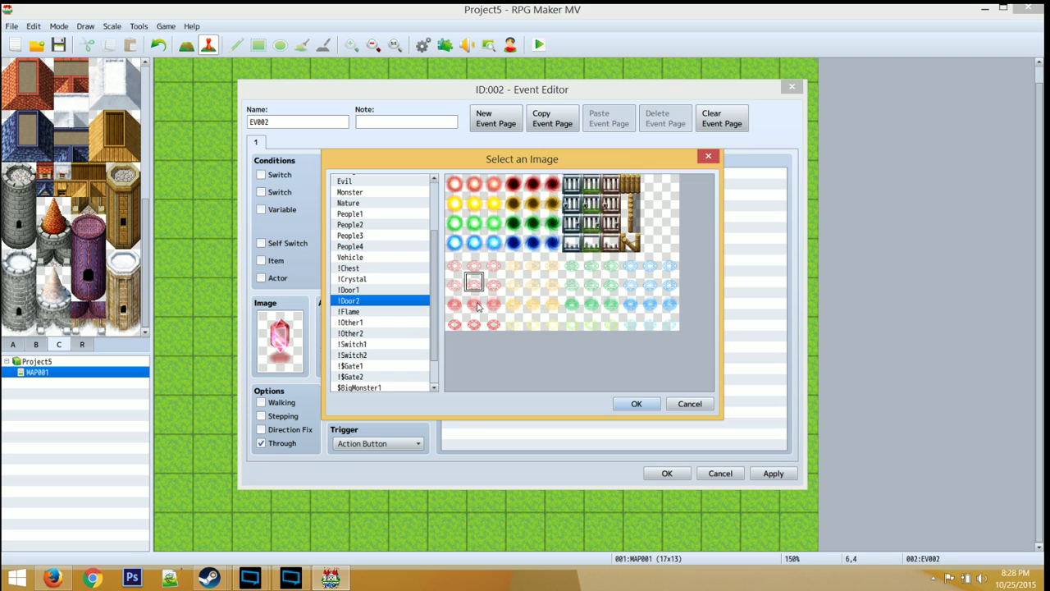
{"action": "left_click", "coordinate": [477, 303]}
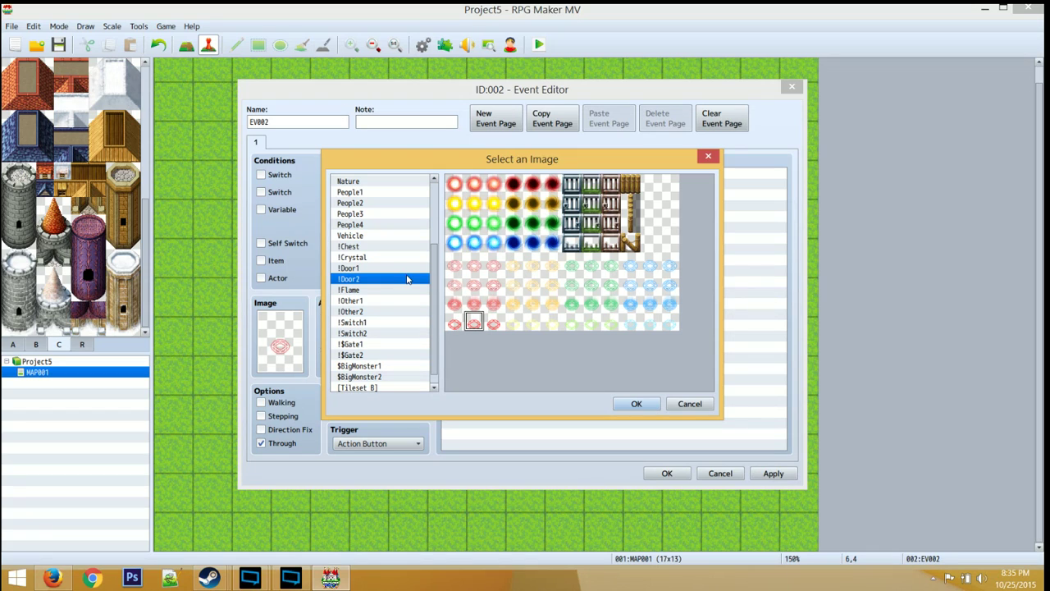
Compare against green-haired sprites on the People4 sheet
{"action": "left_click", "coordinate": [412, 224]}
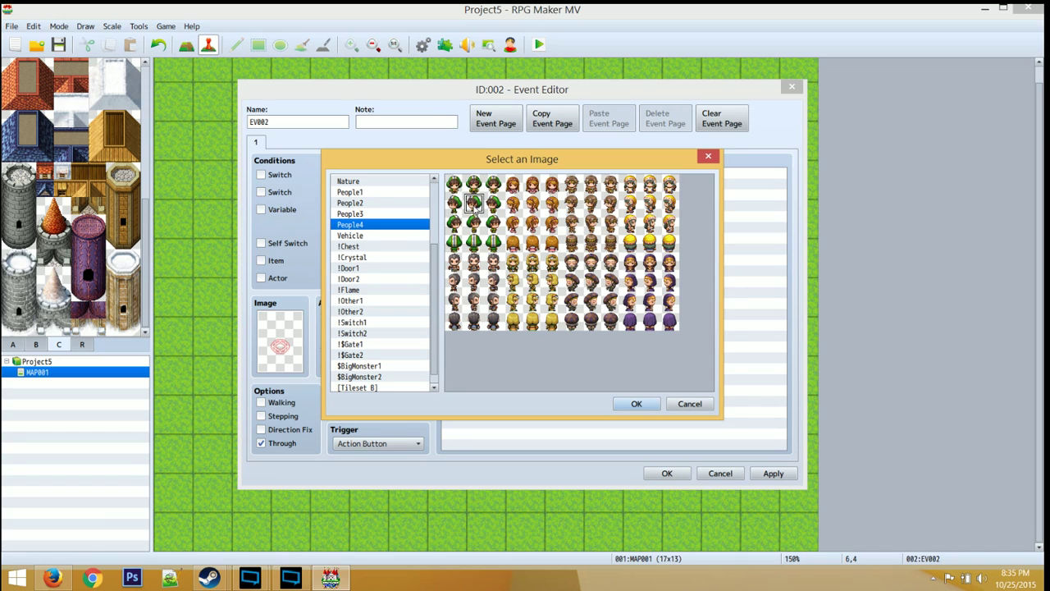
{"action": "left_click", "coordinate": [474, 223]}
{"action": "left_click", "coordinate": [474, 241]}
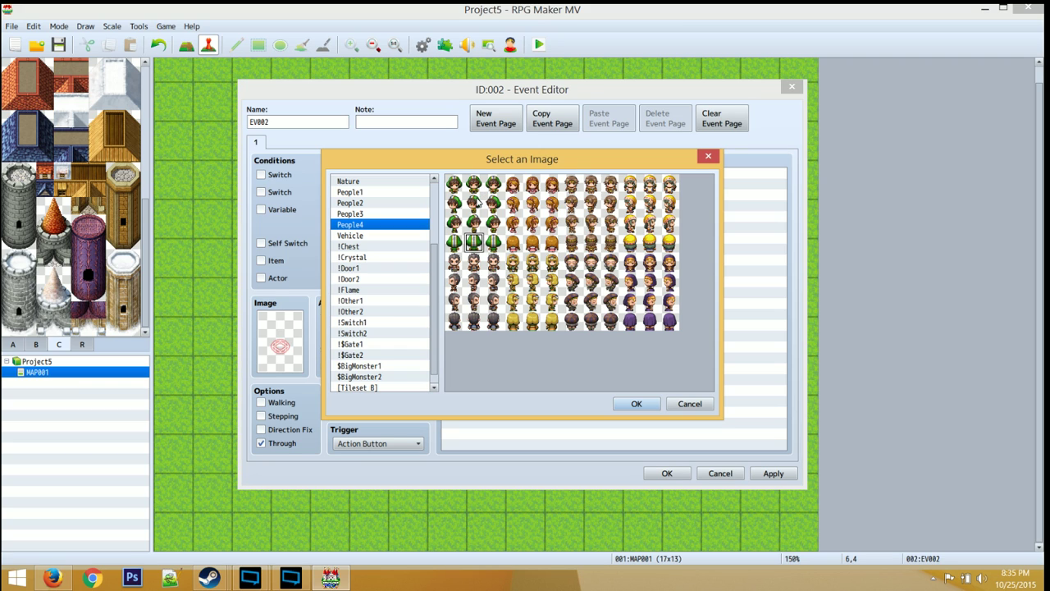
Return to !Door2 and set the pink orb frame as the event image
{"action": "left_click", "coordinate": [420, 278]}
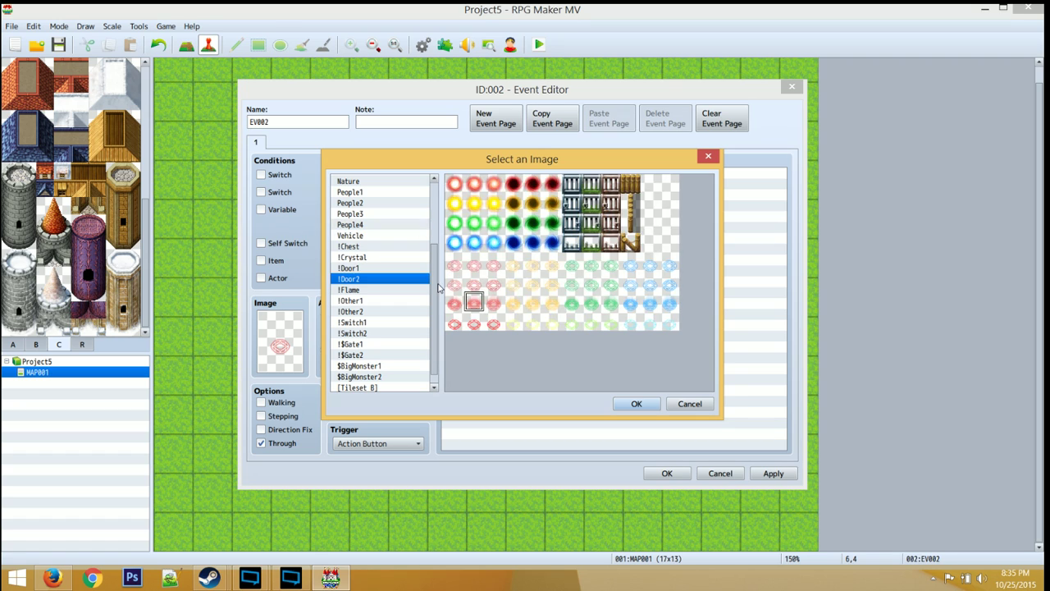
{"action": "left_click", "coordinate": [479, 271]}
{"action": "left_click", "coordinate": [479, 292]}
{"action": "left_click", "coordinate": [479, 310]}
{"action": "left_click", "coordinate": [349, 280]}
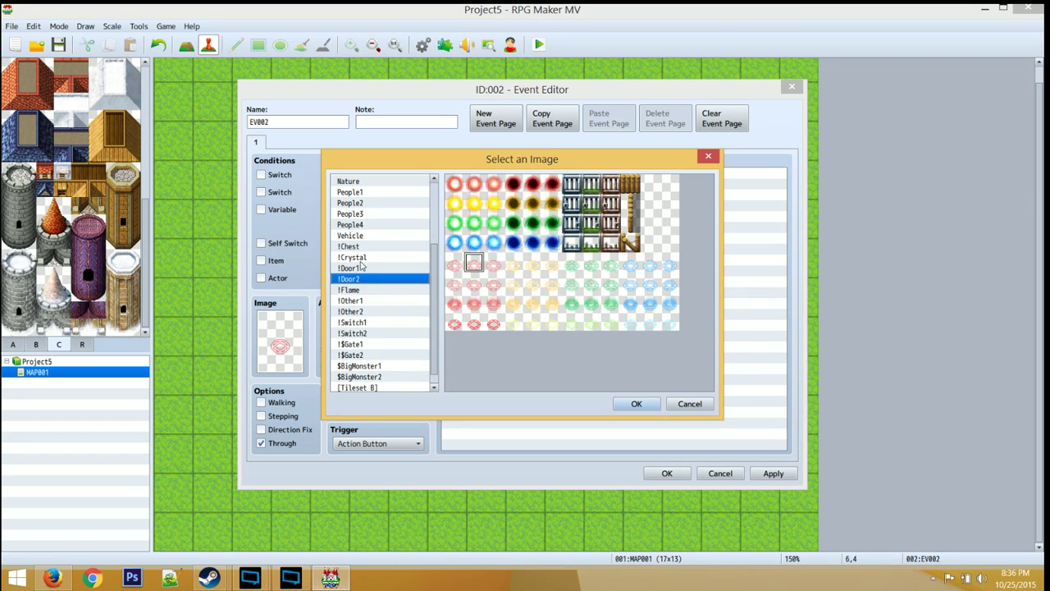
{"action": "double_click", "coordinate": [472, 271]}
Add a Set Movement Route command targeting This Event
{"action": "double_click", "coordinate": [520, 174]}
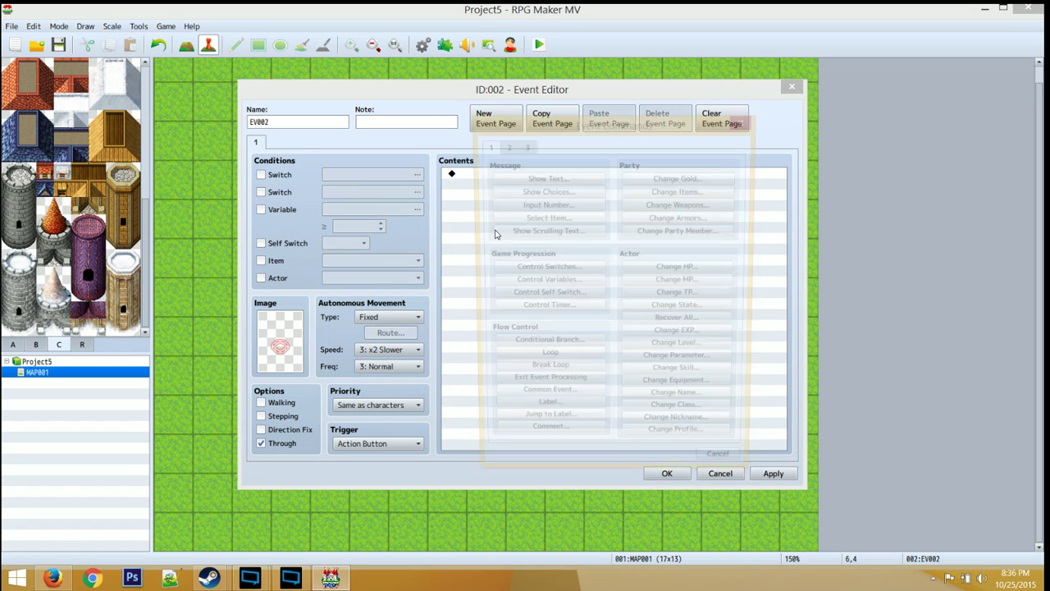
{"action": "left_click", "coordinate": [506, 145]}
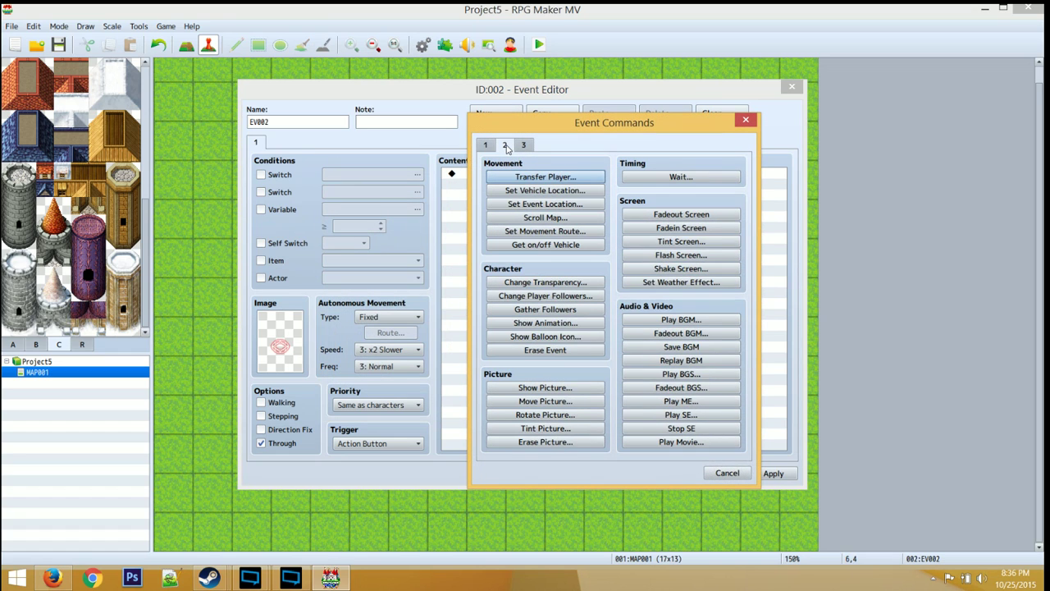
{"action": "left_click", "coordinate": [548, 232]}
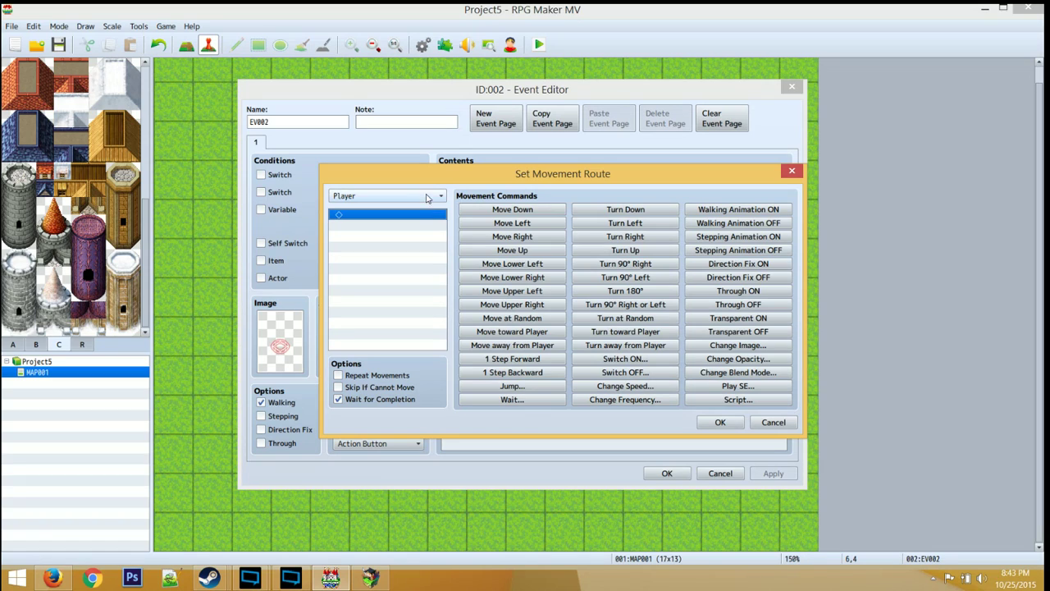
{"action": "left_click", "coordinate": [428, 197]}
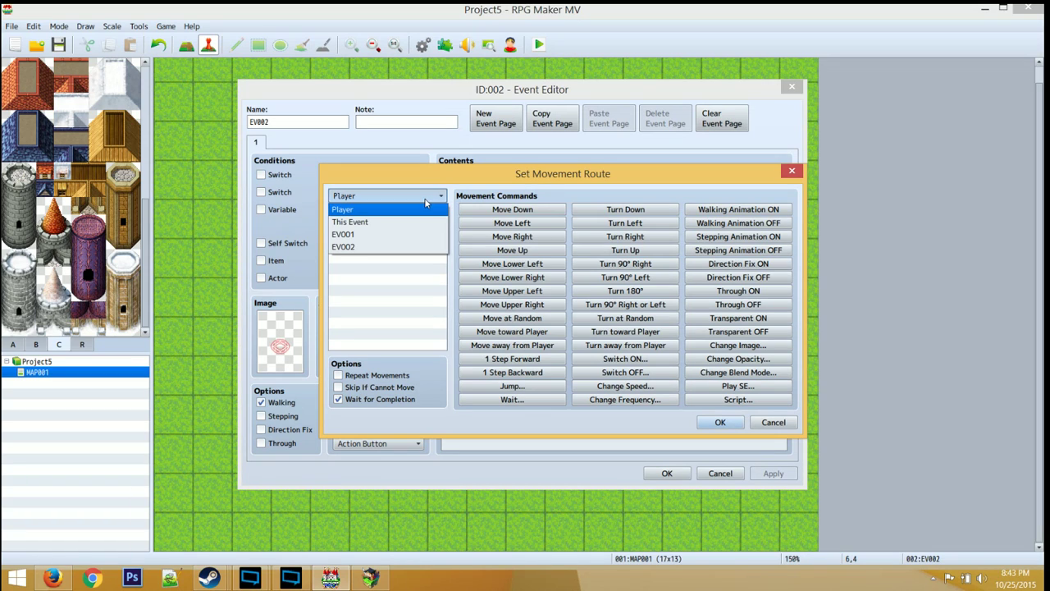
{"action": "left_click", "coordinate": [421, 221]}
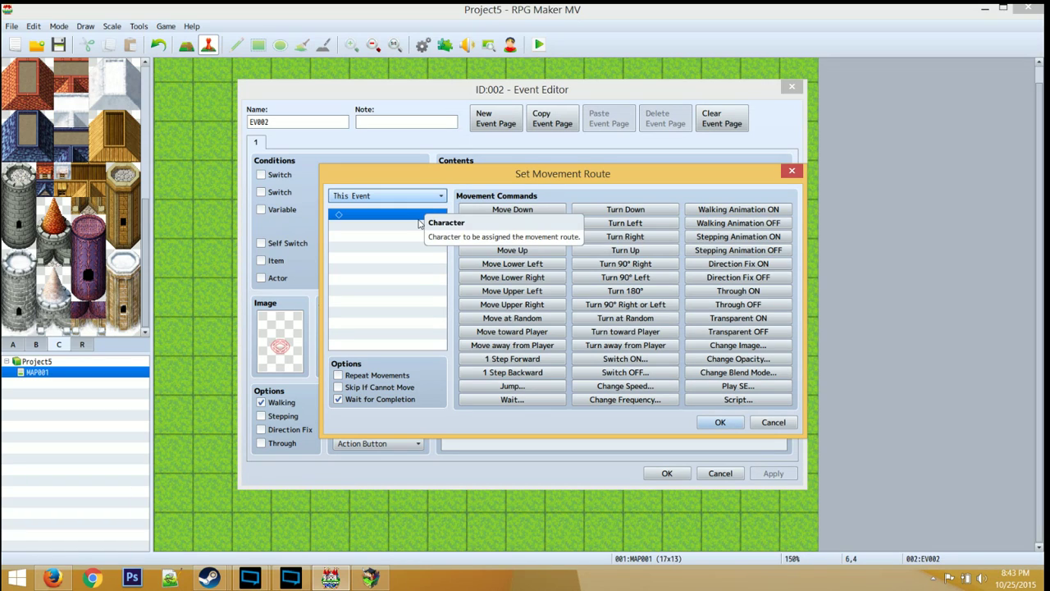
Add Turn Down, Left, Right and Up plus a 15-frame wait to the route
{"action": "left_click", "coordinate": [621, 211]}
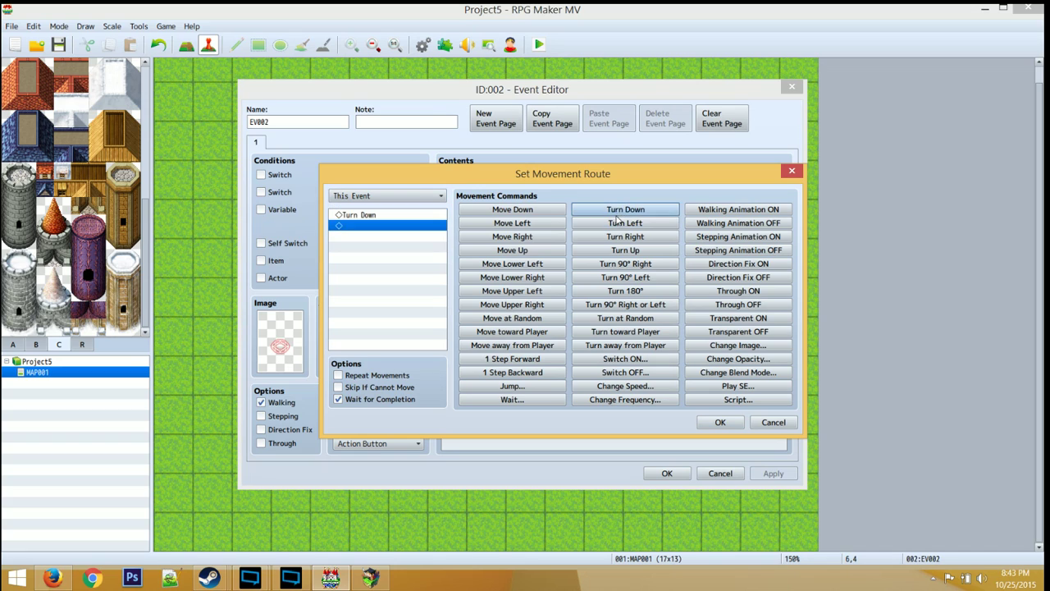
{"action": "left_click", "coordinate": [620, 223]}
{"action": "left_click", "coordinate": [617, 236]}
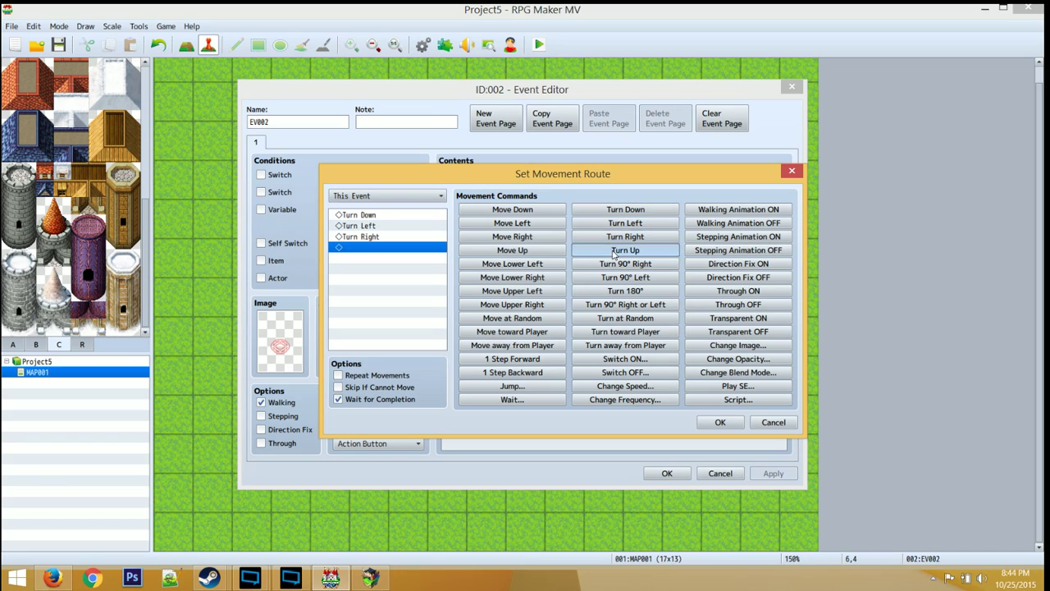
{"action": "left_click", "coordinate": [616, 250]}
{"action": "left_click", "coordinate": [512, 399]}
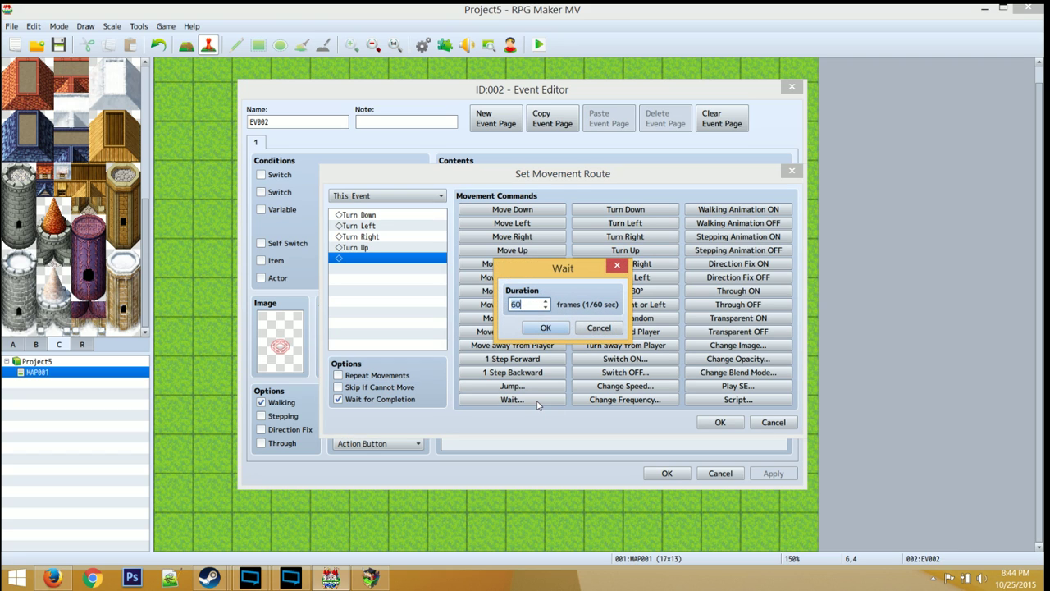
{"action": "type", "text": "15"}
{"action": "key", "text": "Return"}
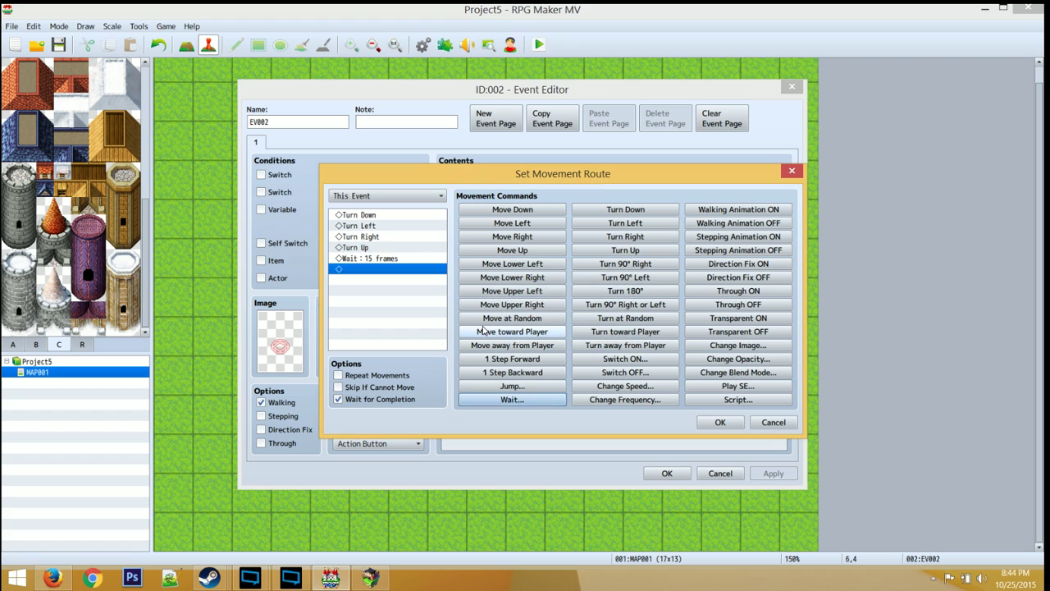
Copy the 15-frame wait after each remaining turn and confirm the route
{"action": "left_click", "coordinate": [380, 259]}
{"action": "key", "text": "ctrl+c"}
{"action": "key", "text": "Up"}
{"action": "key", "text": "ctrl+v"}
{"action": "key", "text": "Up"}
{"action": "key", "text": "Up"}
{"action": "key", "text": "ctrl+v"}
{"action": "key", "text": "Up"}
{"action": "key", "text": "Up"}
{"action": "key", "text": "ctrl+v"}
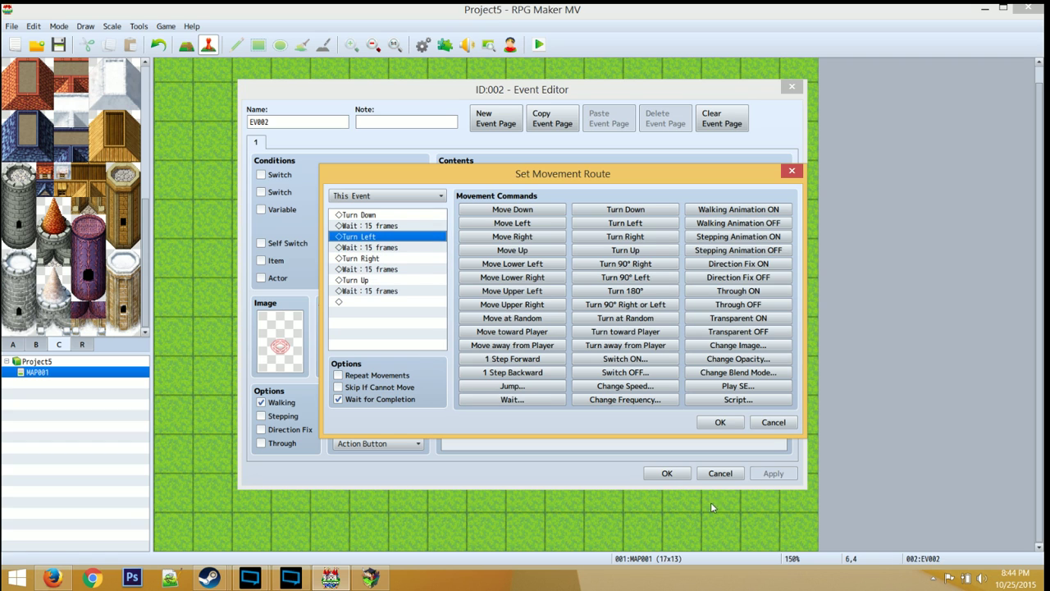
{"action": "left_click", "coordinate": [737, 422]}
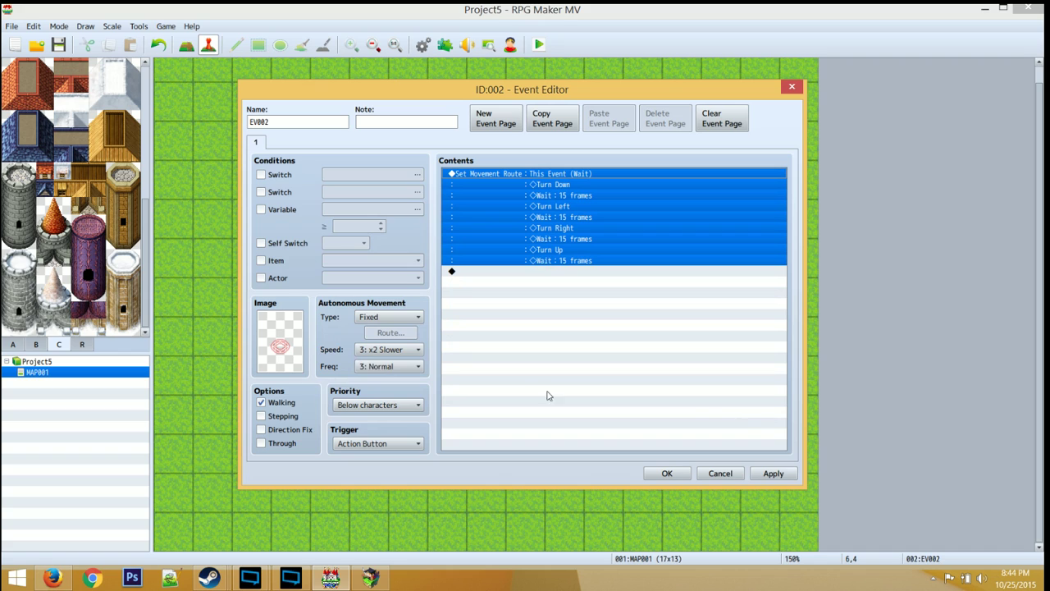
Keep Action Button as the event trigger and save the event
{"action": "left_click", "coordinate": [389, 408]}
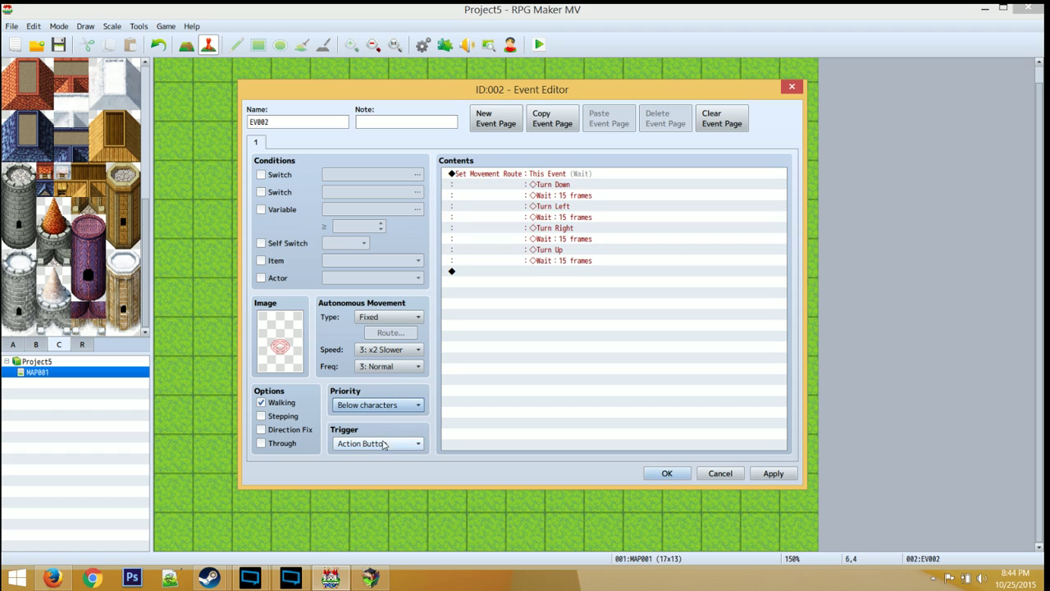
{"action": "left_click", "coordinate": [382, 444]}
{"action": "left_click", "coordinate": [382, 453]}
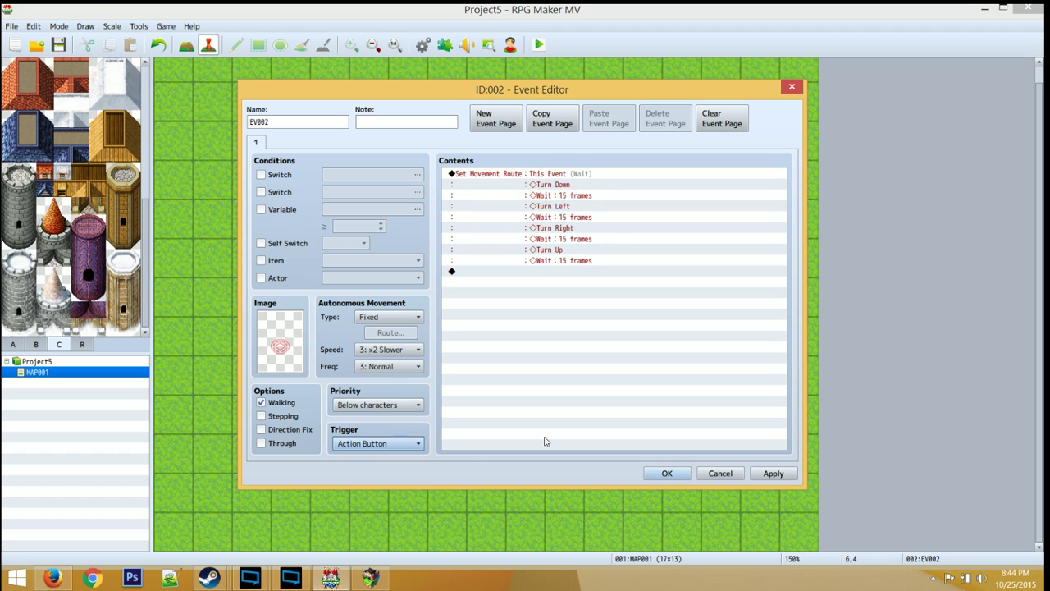
{"action": "left_click", "coordinate": [665, 475]}
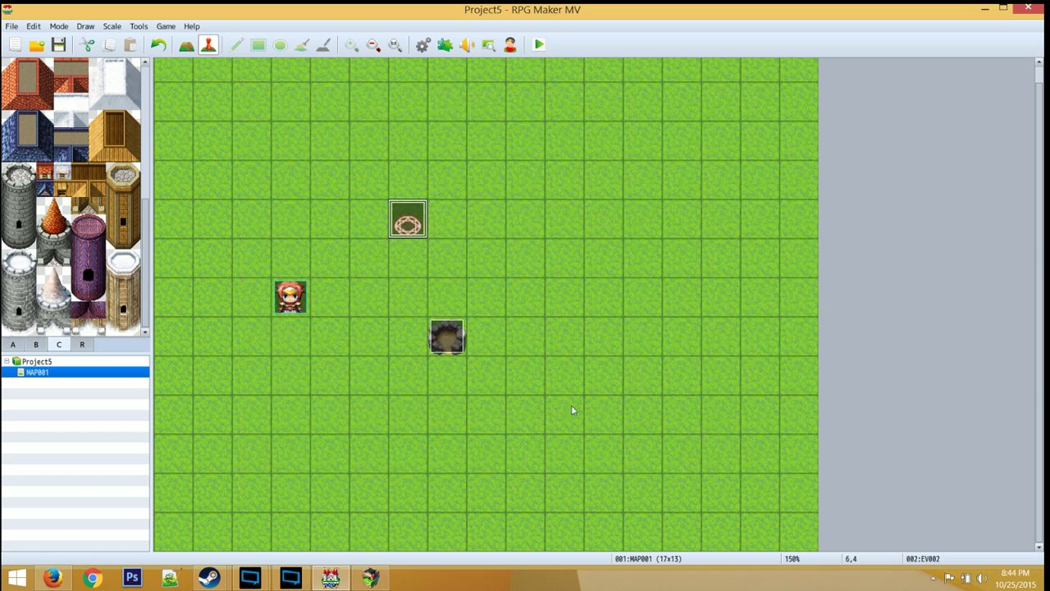
Playtest a new game and walk the party around the map
{"action": "left_click", "coordinate": [542, 45]}
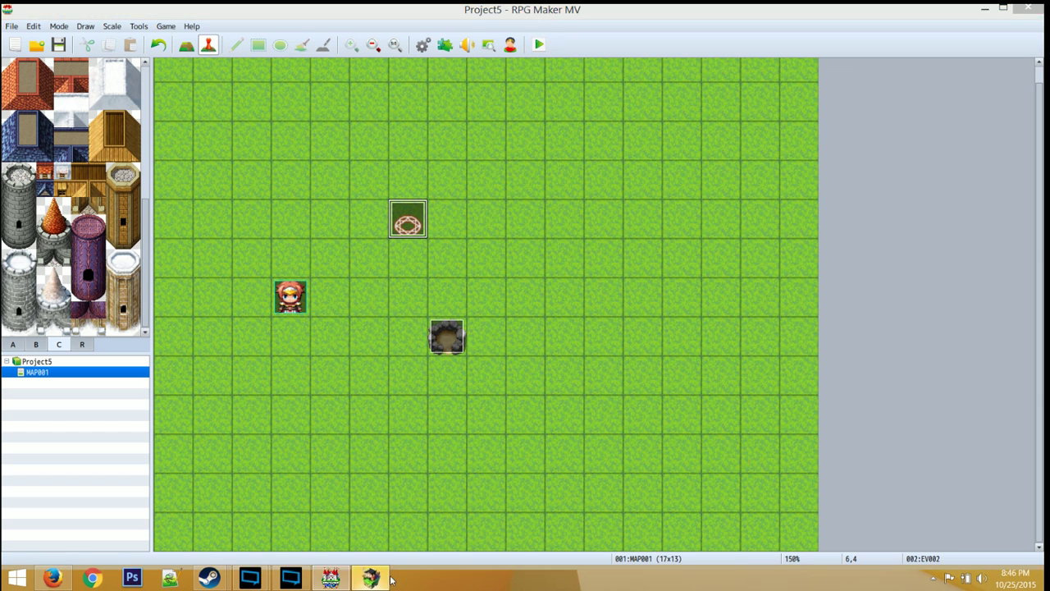
{"action": "key", "text": "Return"}
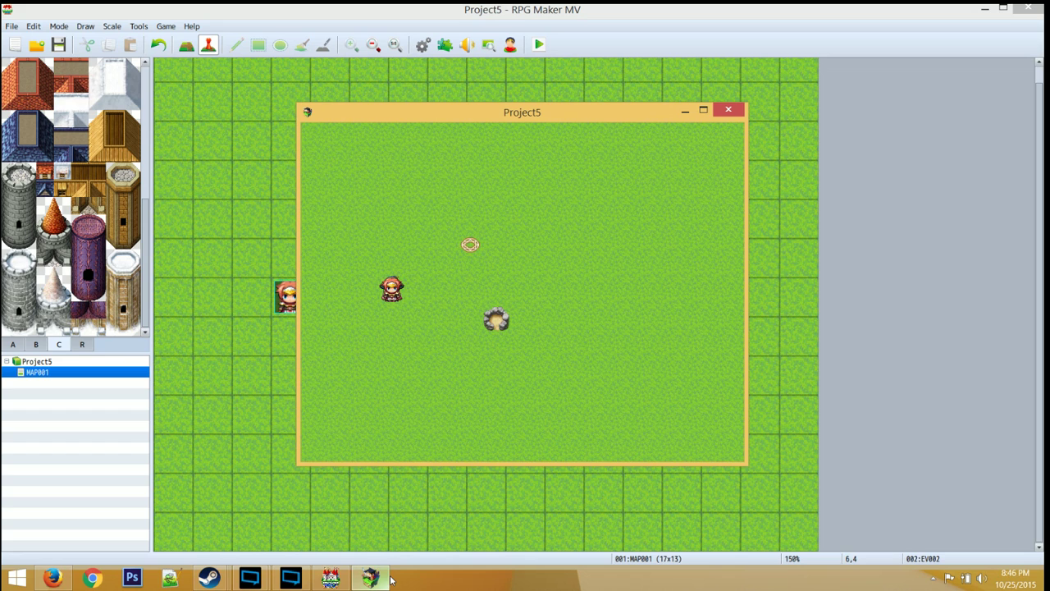
{"action": "key", "text": "Right"}
{"action": "key", "text": "Up"}
{"action": "key", "text": "Right"}
{"action": "key", "text": "Right"}
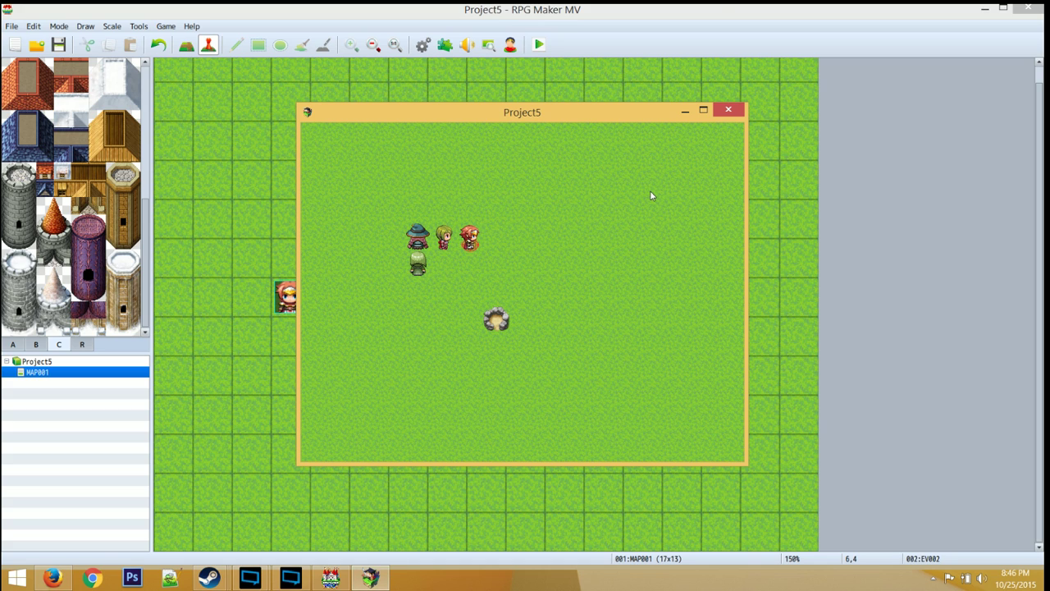
Close the playtest and turn off Wait for Completion in EV002's movement route
{"action": "left_click", "coordinate": [720, 109]}
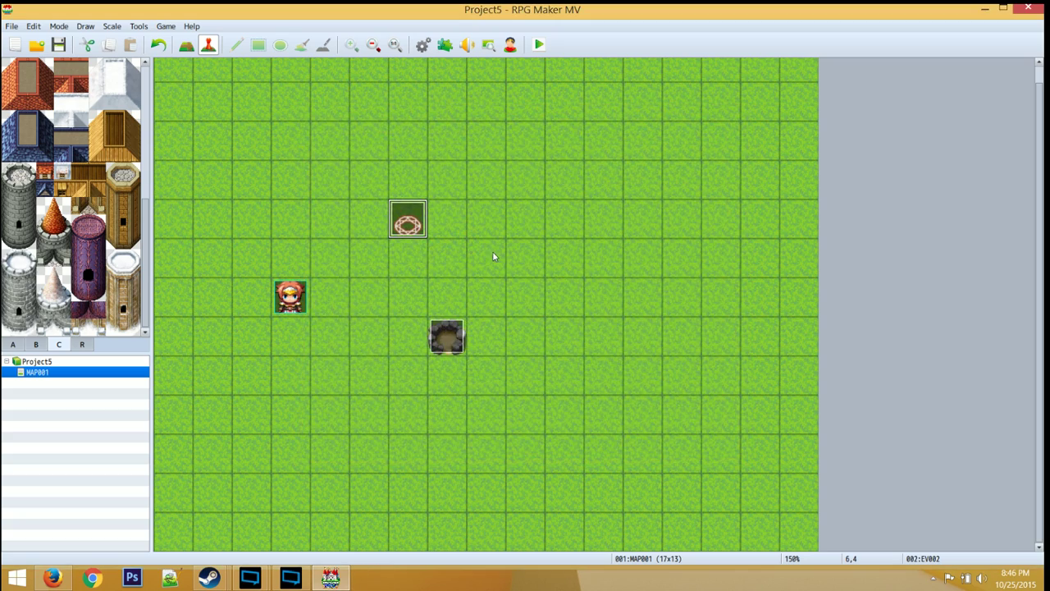
{"action": "double_click", "coordinate": [410, 235]}
{"action": "left_click", "coordinate": [504, 176]}
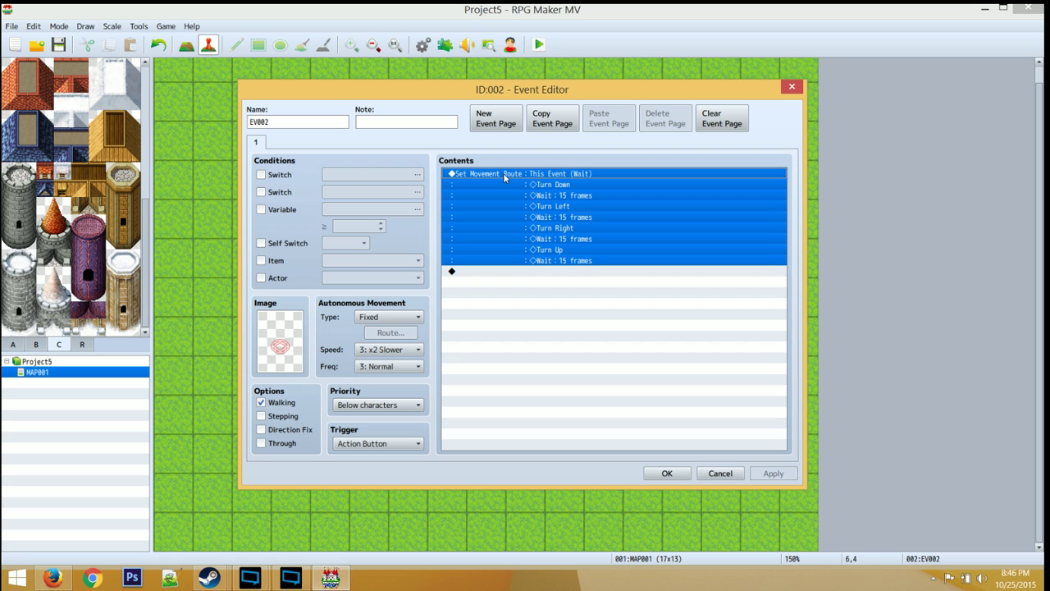
{"action": "double_click", "coordinate": [503, 174]}
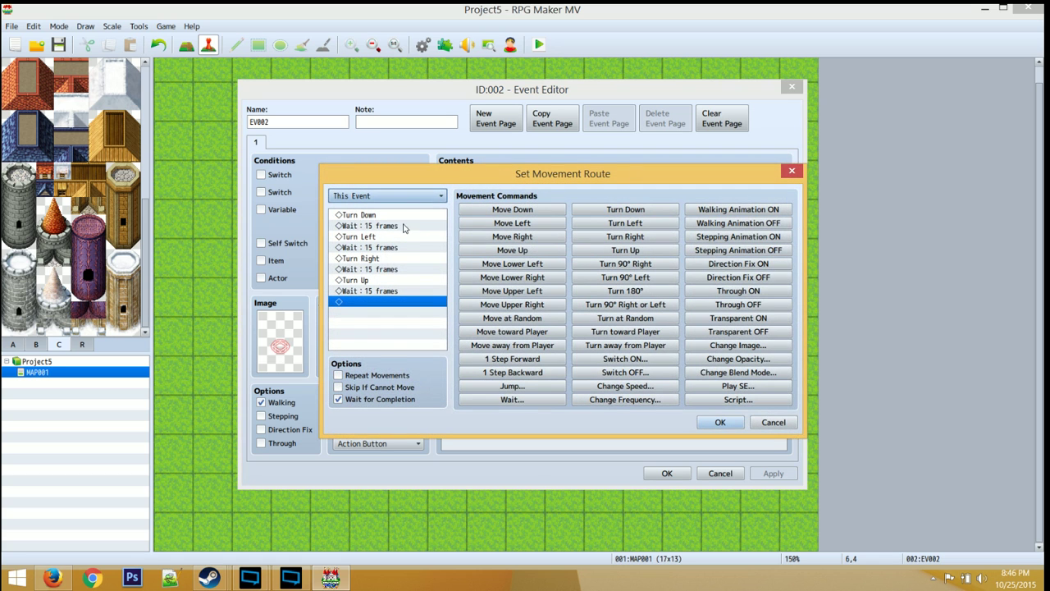
{"action": "left_click", "coordinate": [382, 398]}
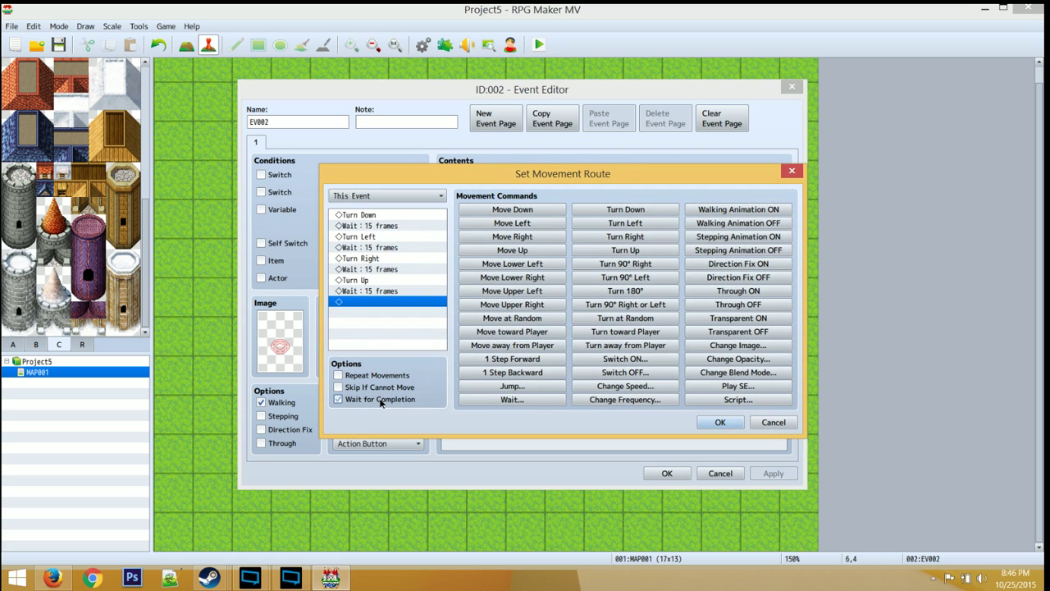
{"action": "left_click", "coordinate": [701, 427]}
{"action": "left_click", "coordinate": [669, 474]}
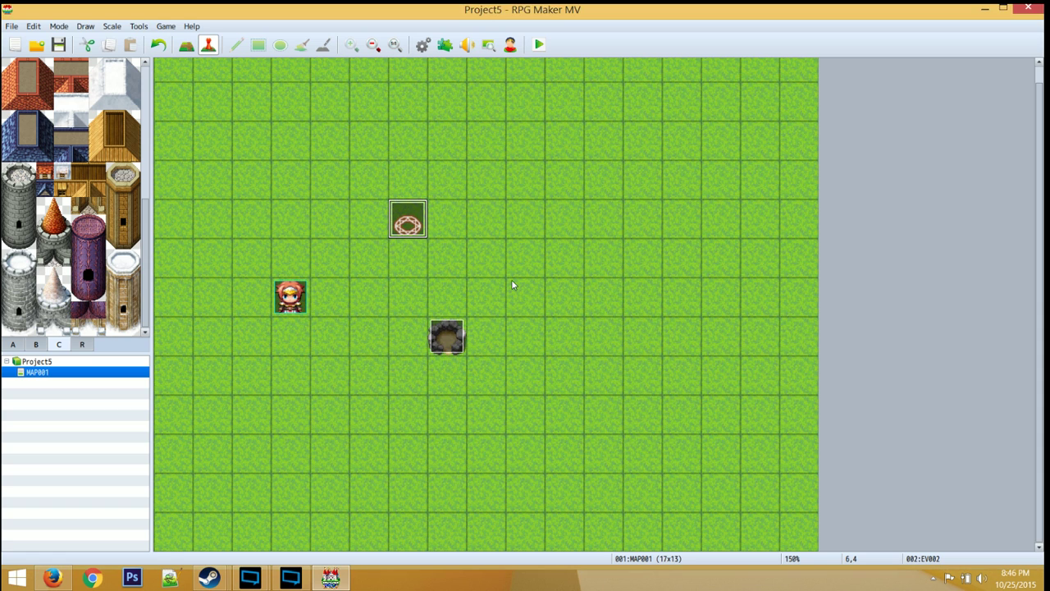
Set EV002's autonomous movement type to Custom and open its route editor beside the event commands
{"action": "double_click", "coordinate": [410, 229]}
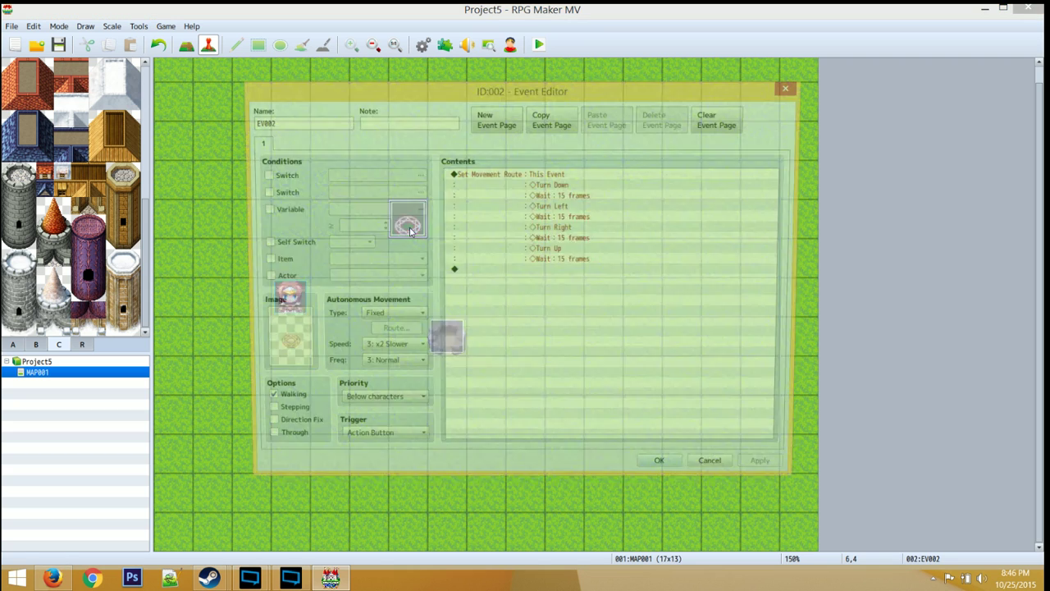
{"action": "left_click", "coordinate": [406, 316]}
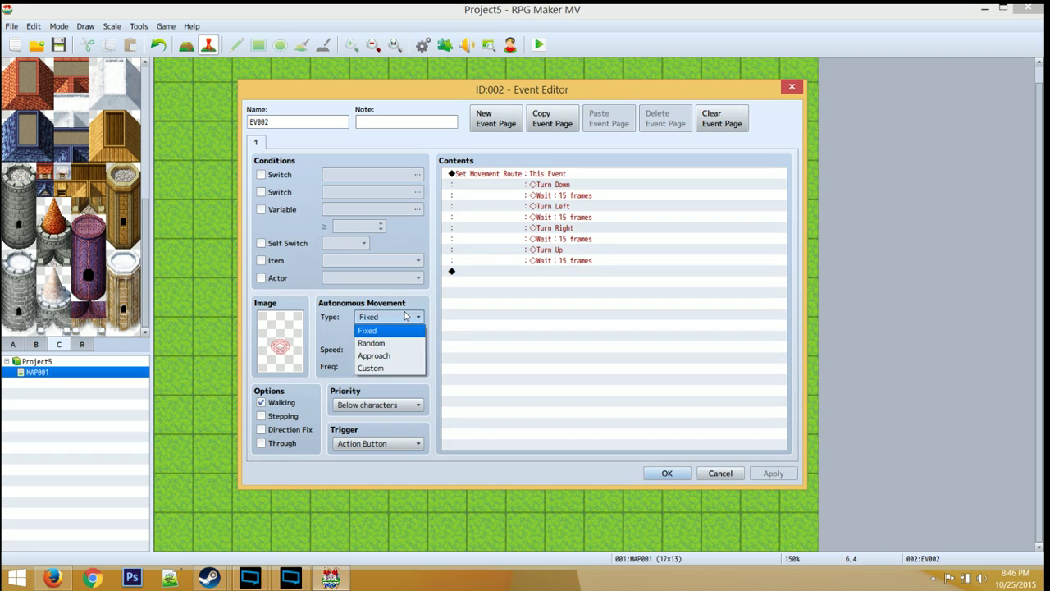
{"action": "left_click", "coordinate": [396, 368]}
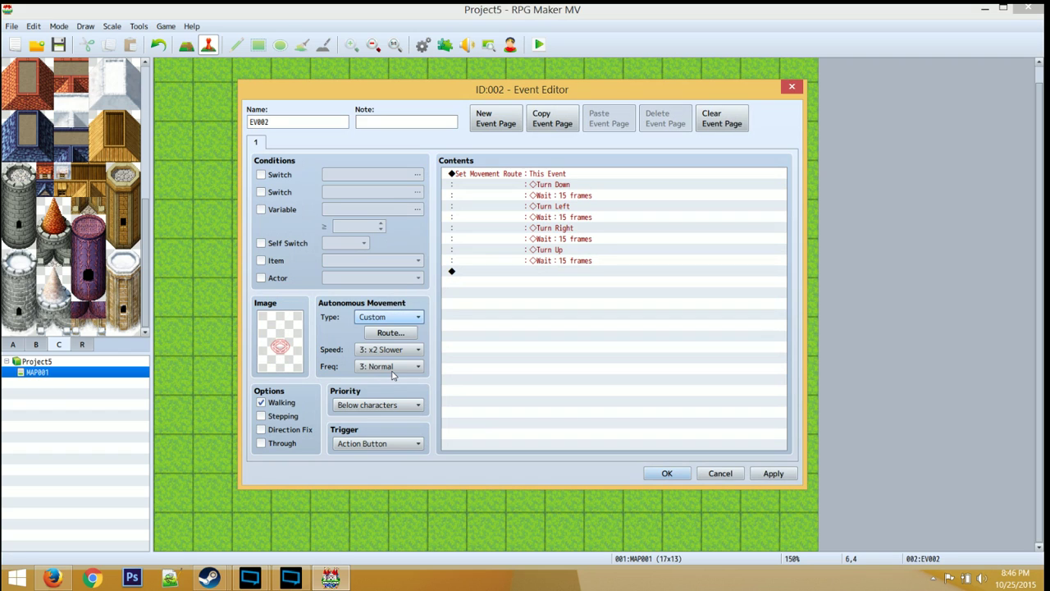
{"action": "left_click", "coordinate": [391, 332]}
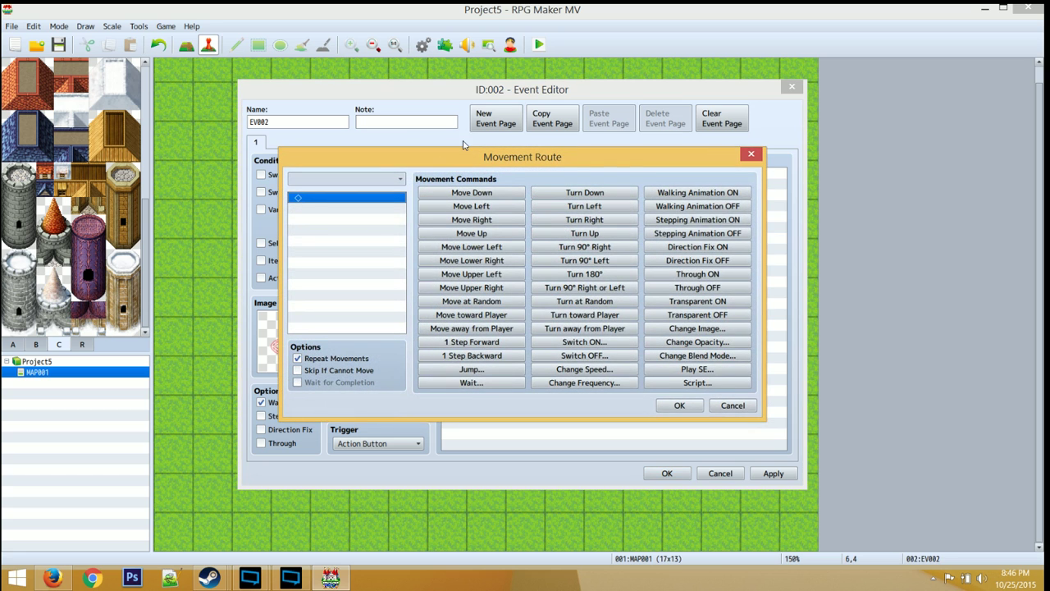
{"action": "left_click_drag", "start_coordinate": [460, 156], "coordinate": [716, 336]}
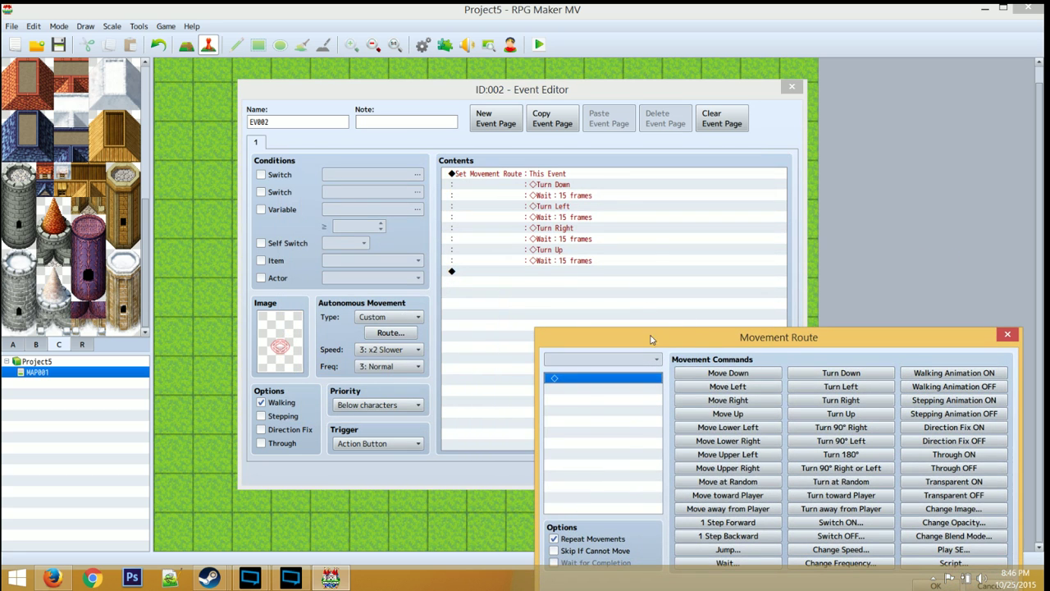